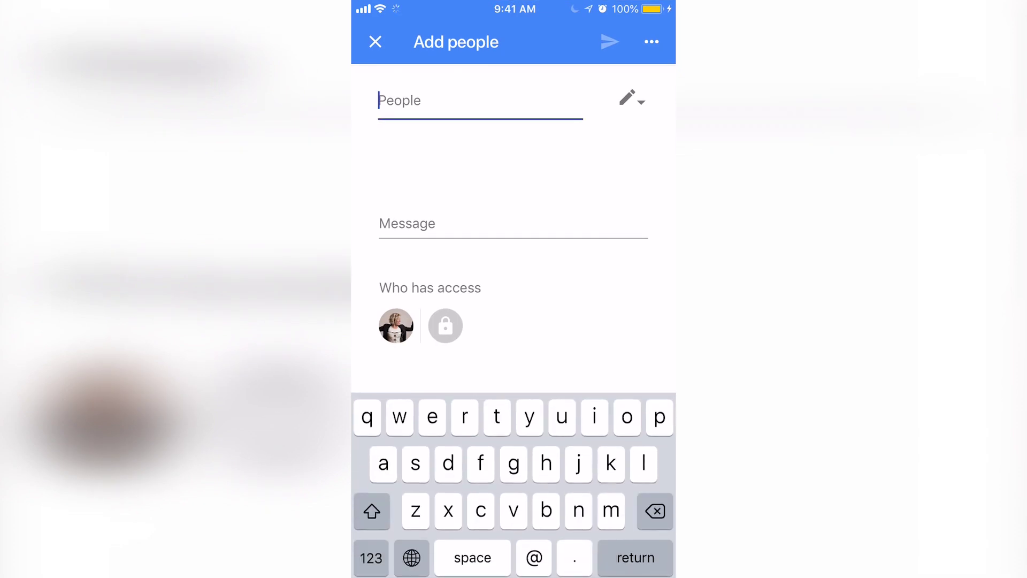
Step: Show the Edit, Comment and View permission choices for adding people to the Brochure
click(632, 98)
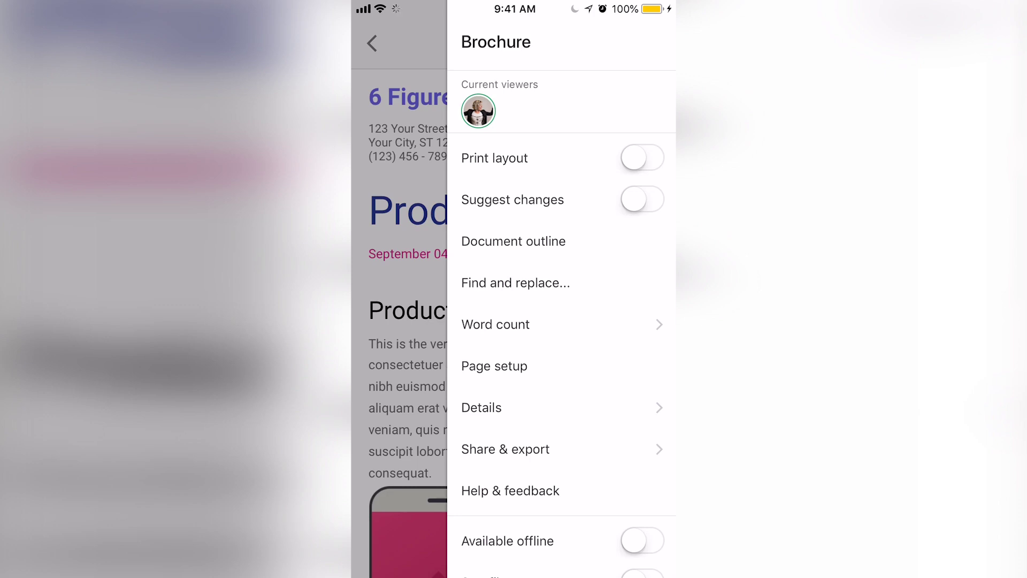
Step: Turn on Suggest changes and type a suggested insertion after 'verbiage' in the Product Overview
click(642, 199)
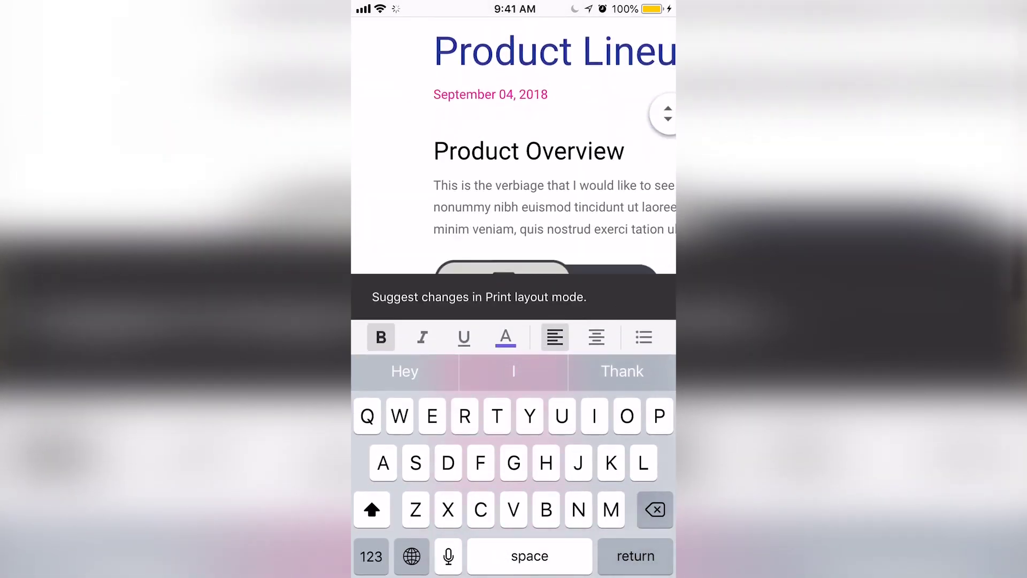
click(542, 146)
text(kydlydlyfuf)
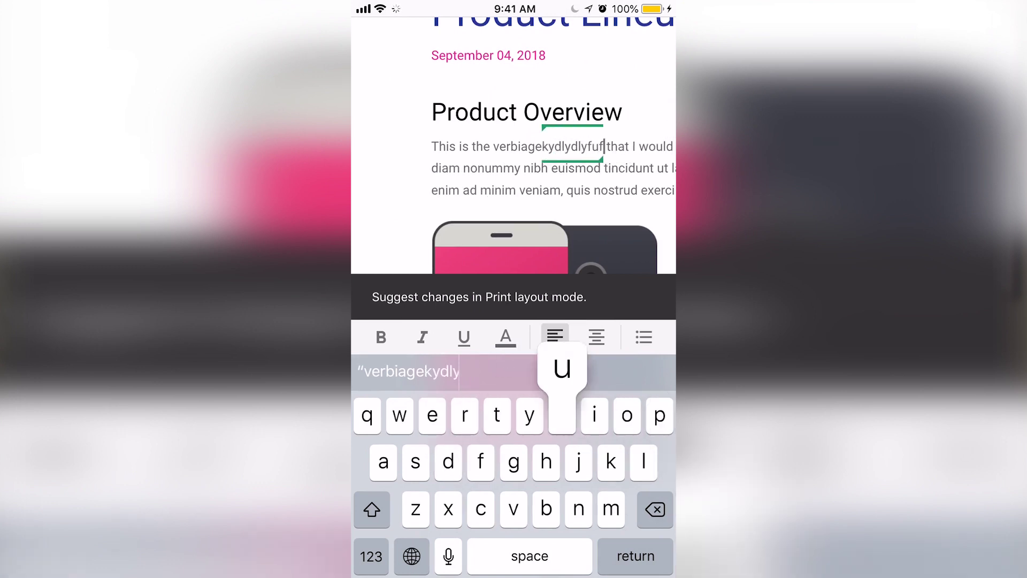
text(ufoglhgogh)
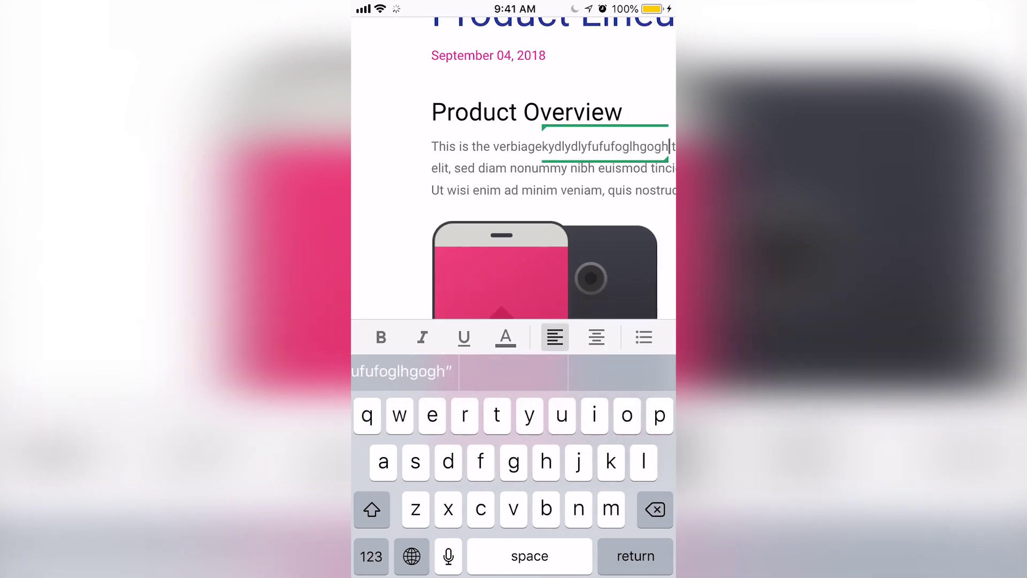
scroll(514, 203, down, 5)
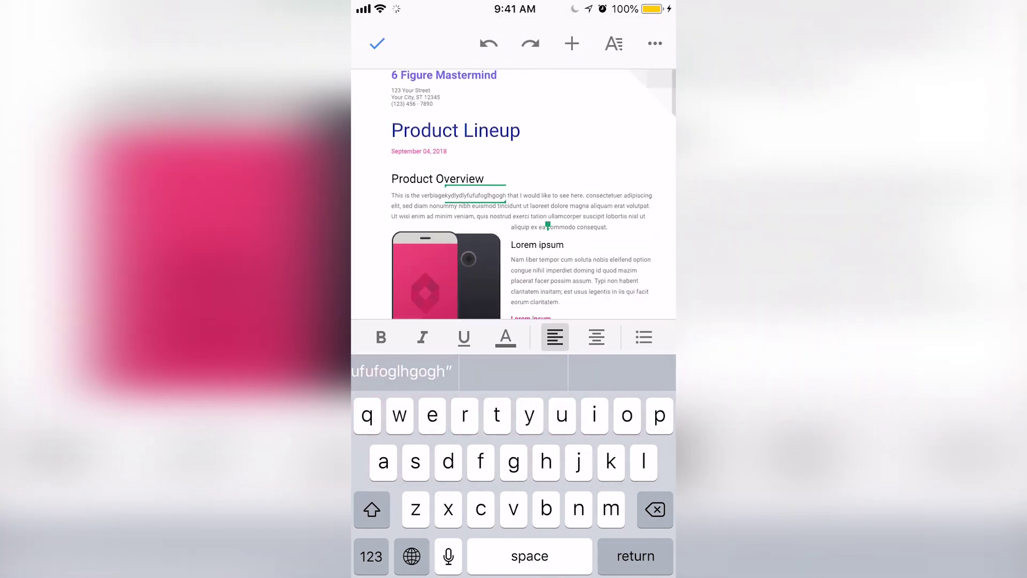
click(655, 43)
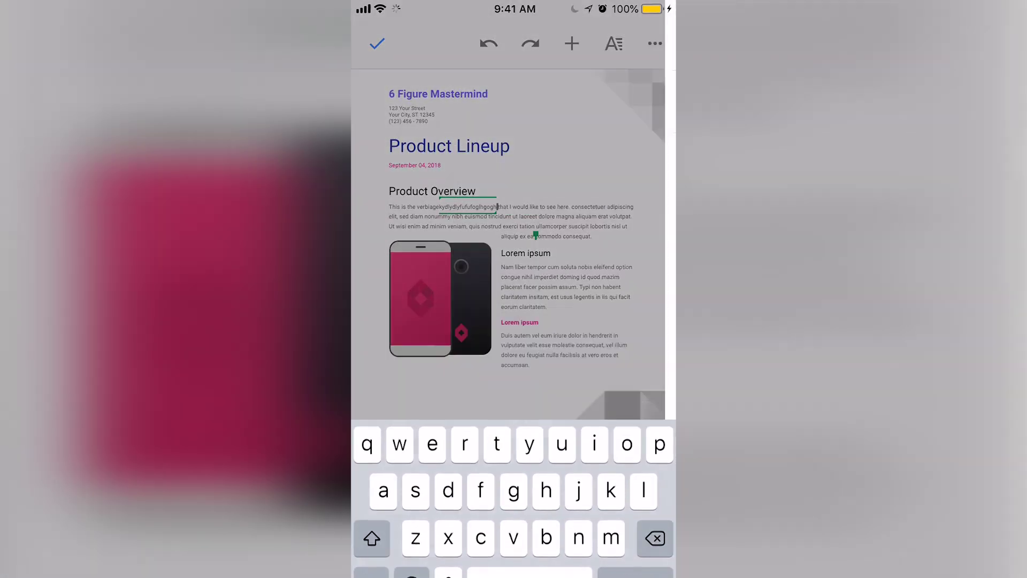
Step: Switch Suggest changes off and scroll through the headings in the Document outline
click(642, 199)
click(514, 241)
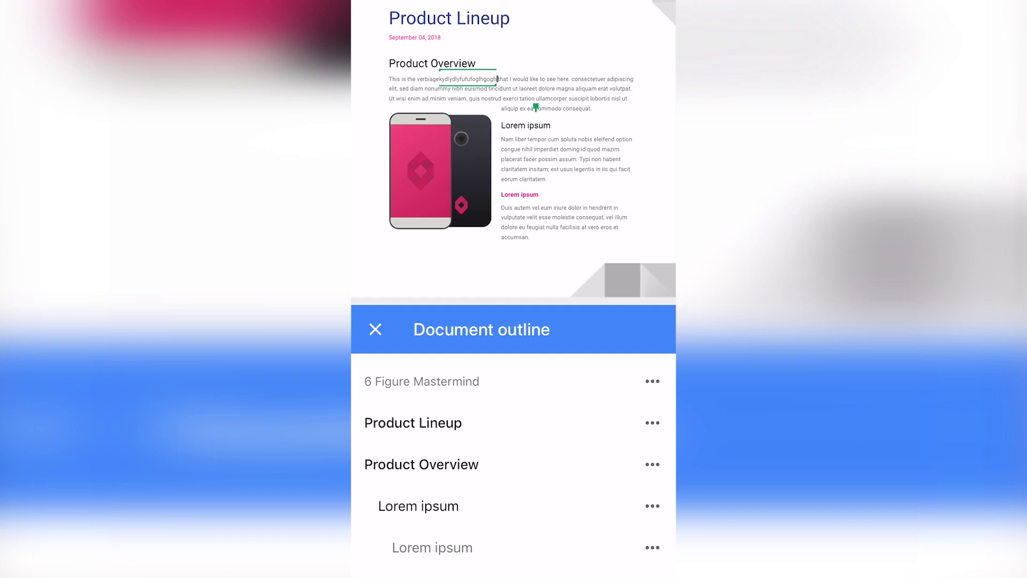
scroll(514, 466, down, 5)
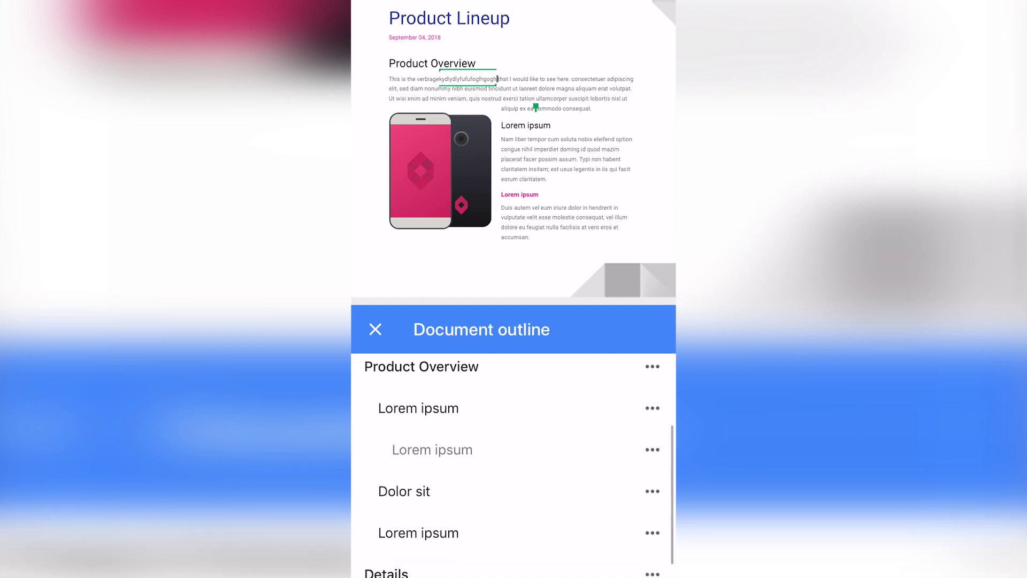
scroll(513, 466, up, 3)
scroll(514, 465, up, 2)
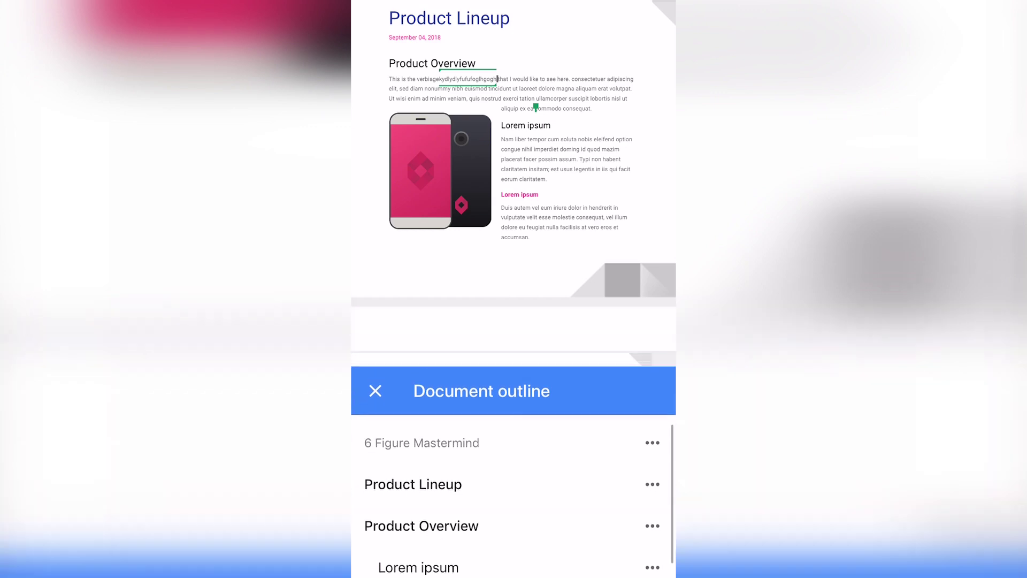
scroll(514, 465, down, 3)
scroll(513, 465, down, 1)
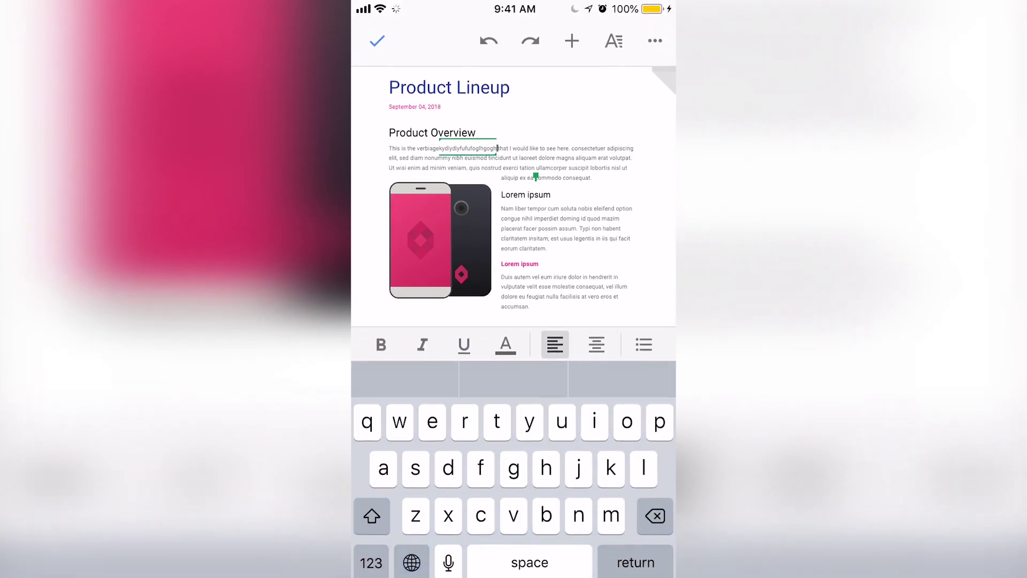
click(656, 41)
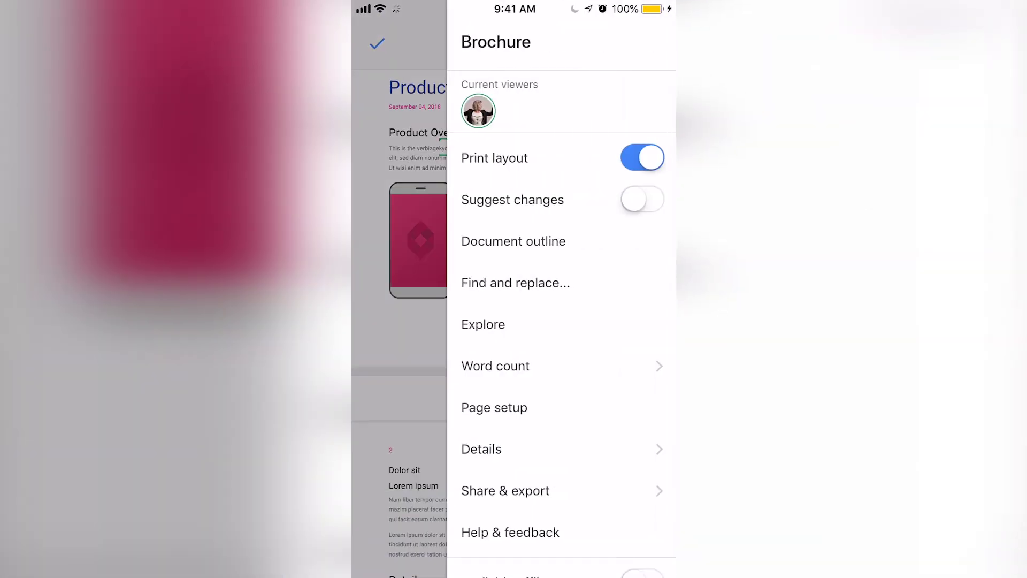
click(515, 282)
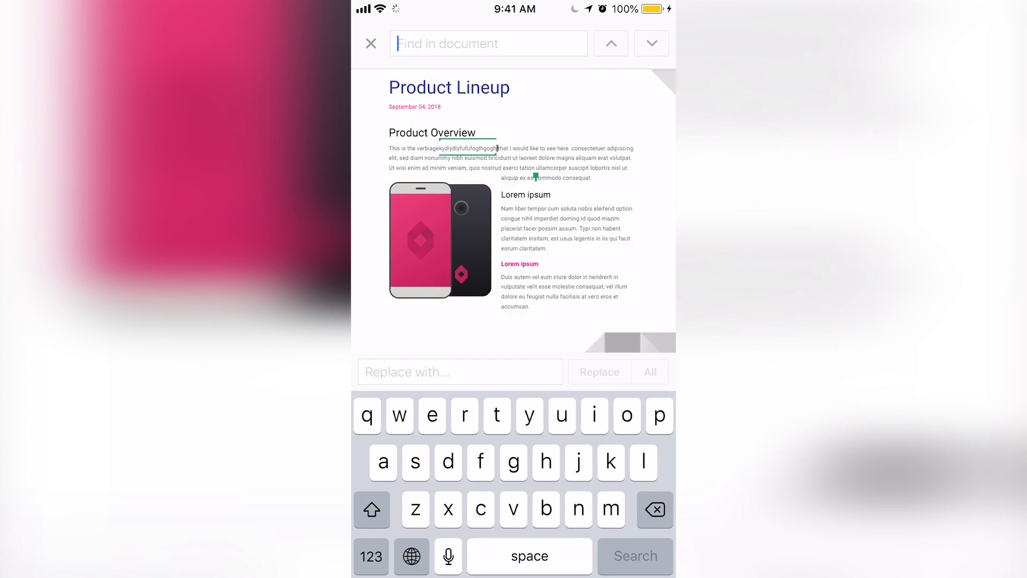
text(ffdgcfh)
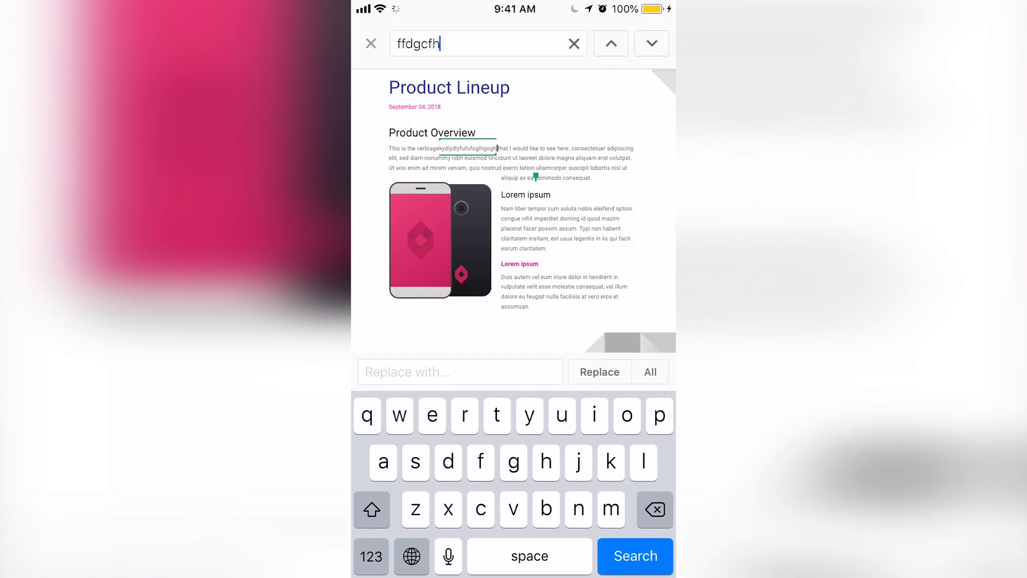
click(574, 43)
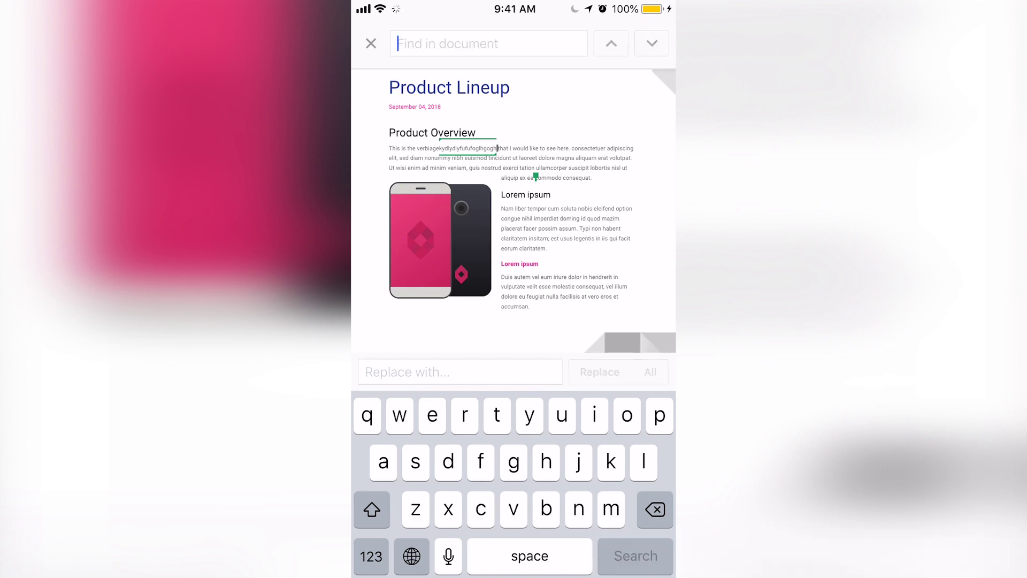
Step: Close find and replace and view the Brochure's Page setup settings
click(371, 43)
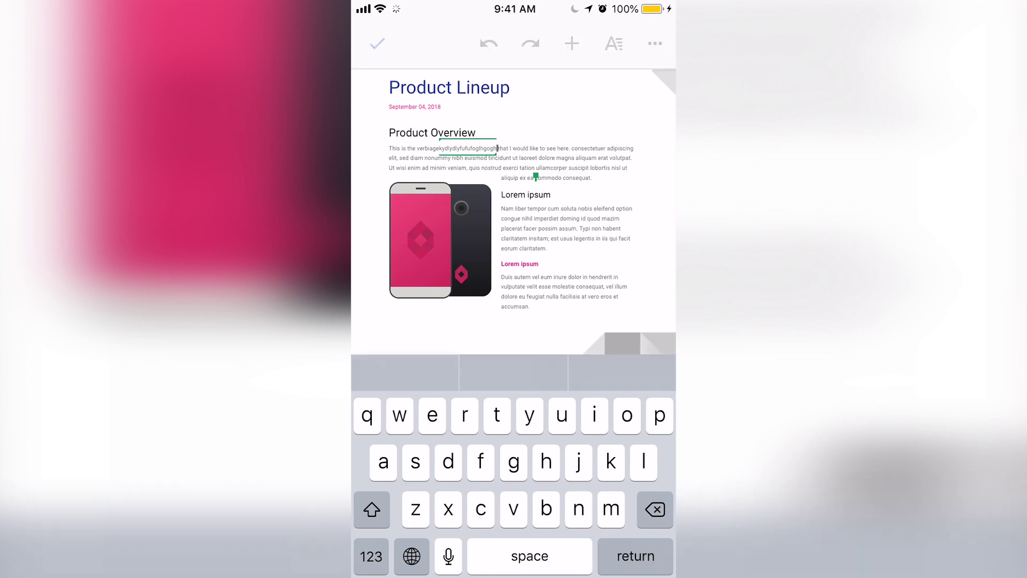
click(655, 43)
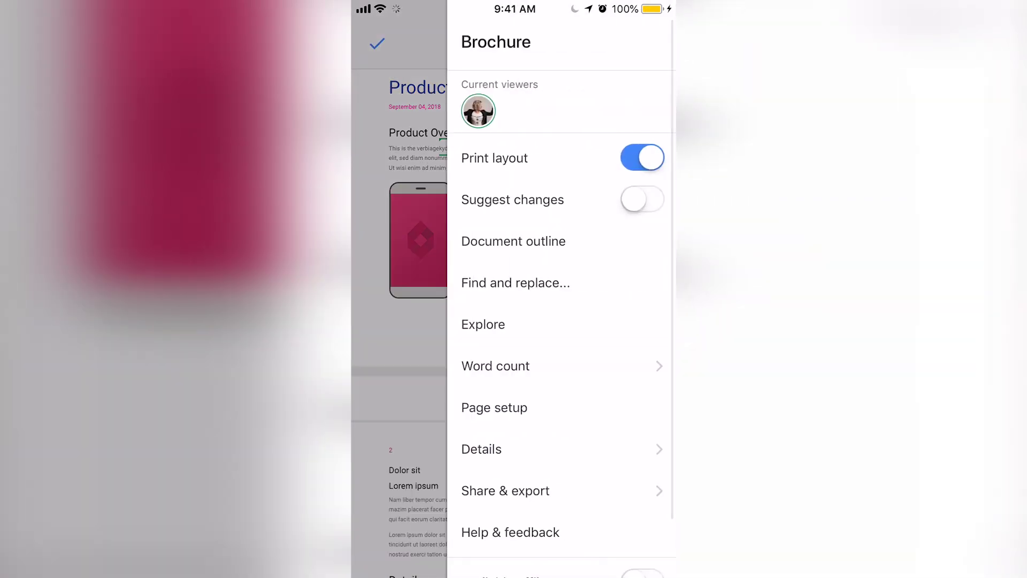
scroll(561, 321, down, 2)
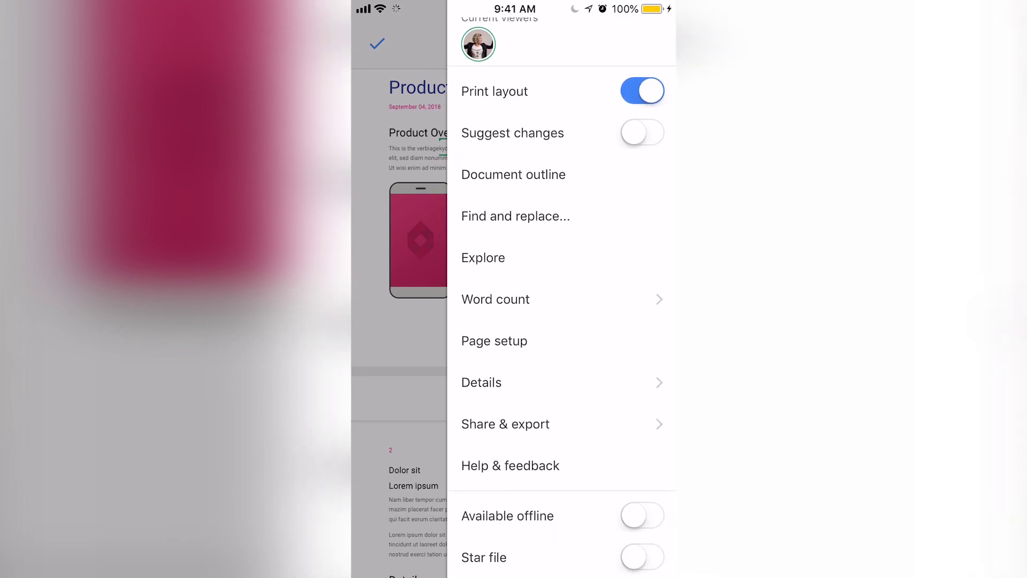
click(495, 340)
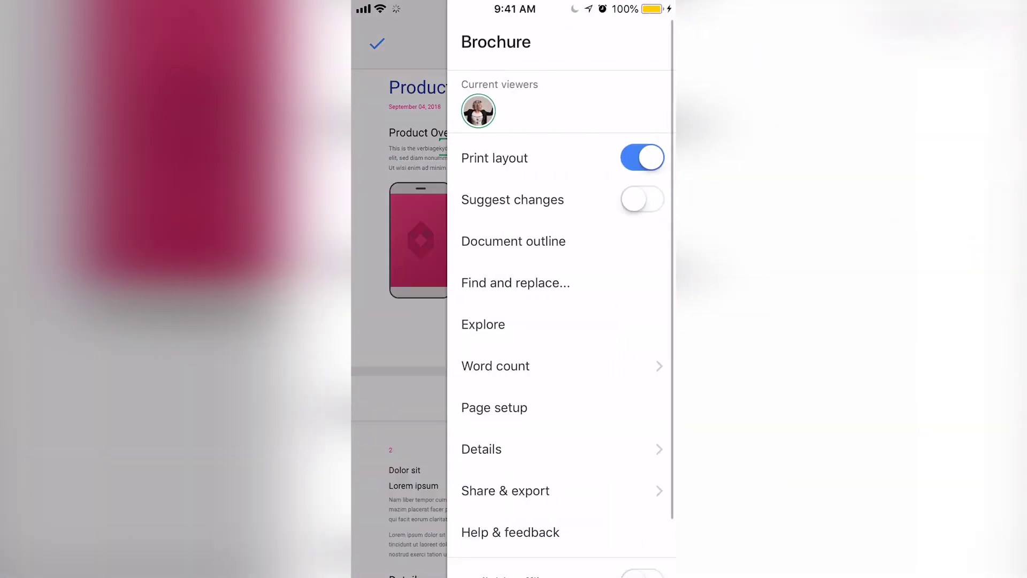
scroll(562, 289, down, 2)
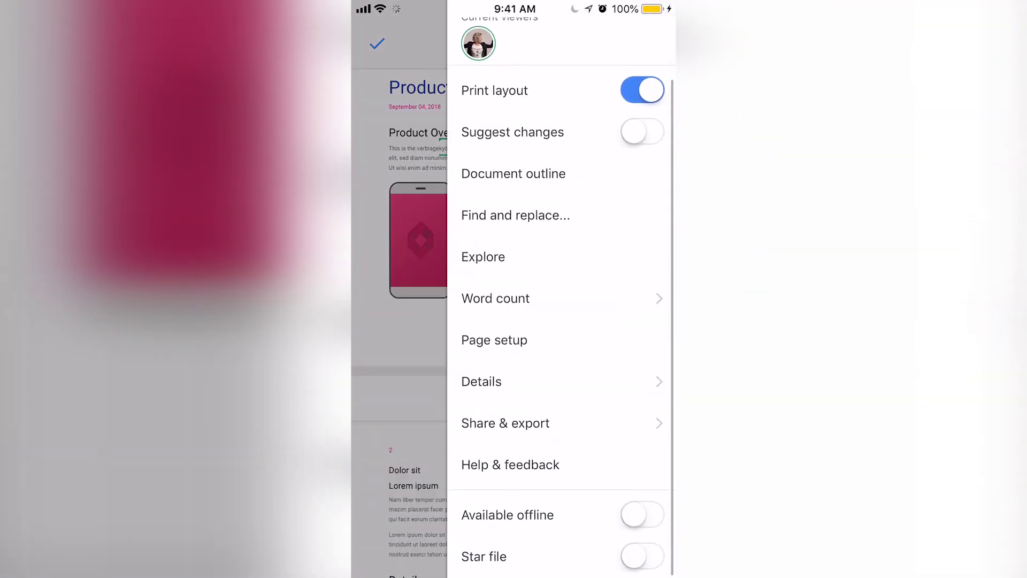
Step: Check the Brochure's Details, then go back and open Share & export
click(482, 381)
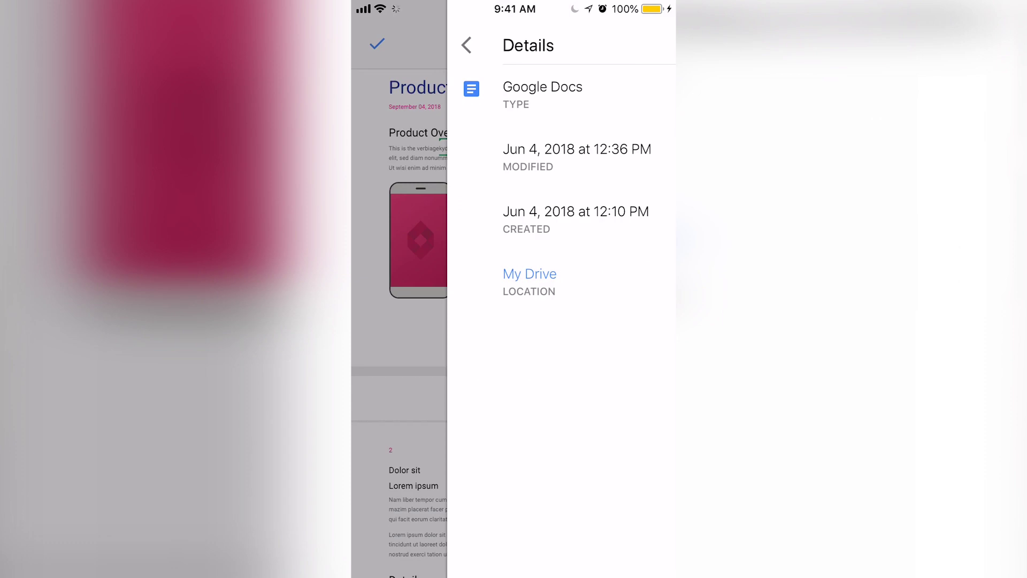
click(467, 45)
click(505, 422)
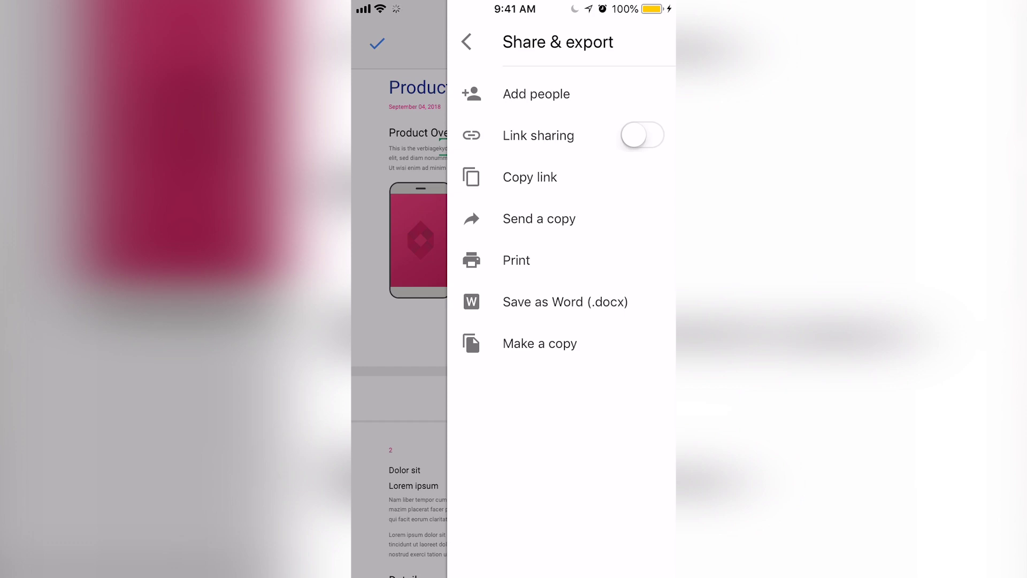
Step: Leave Share & export and scroll the Brochure's options list back to the top
click(466, 42)
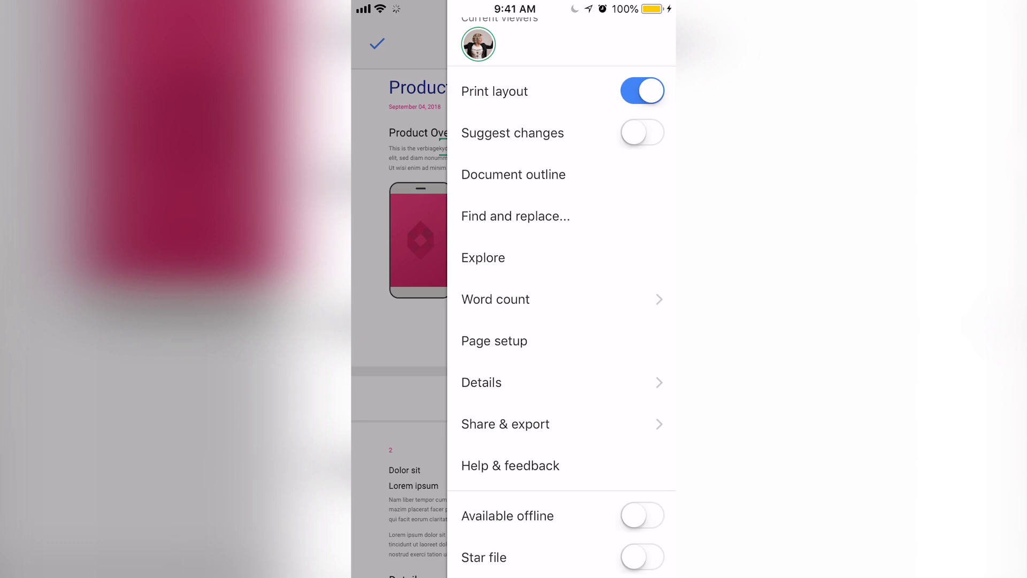
scroll(562, 289, up, 3)
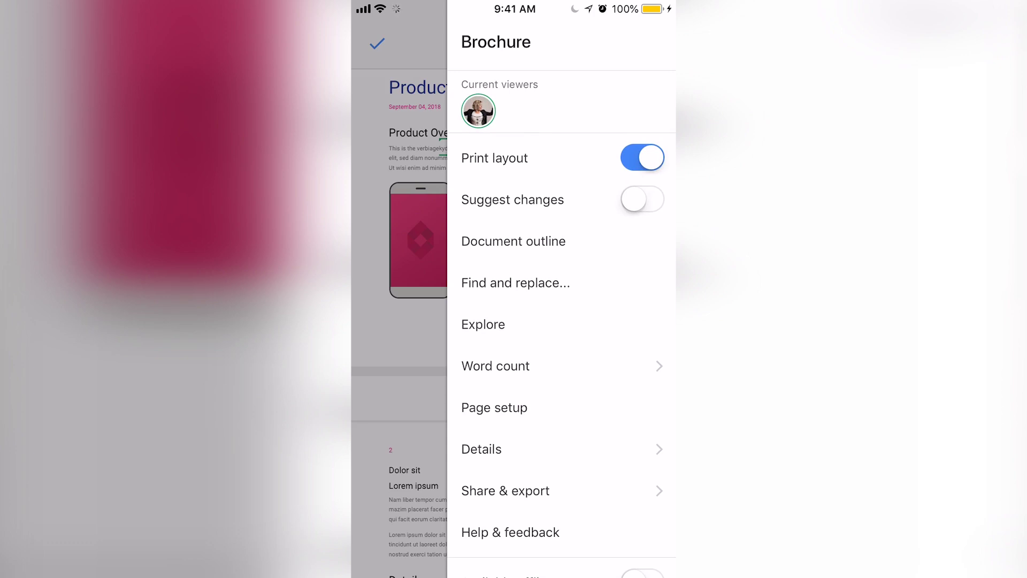
Step: Send a PDF copy of the Brochure via Share & export, then exit editing mode
click(506, 491)
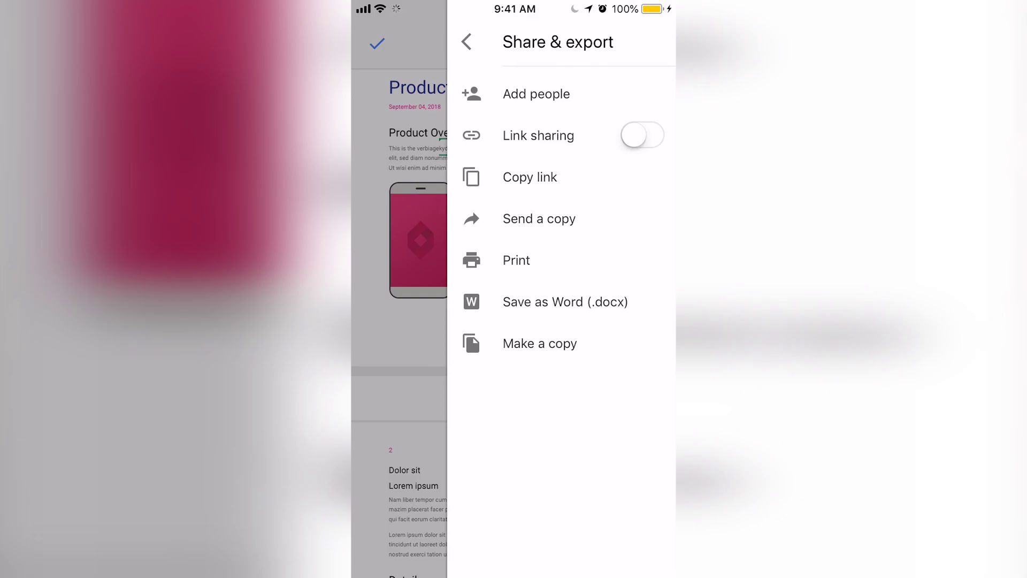
click(540, 218)
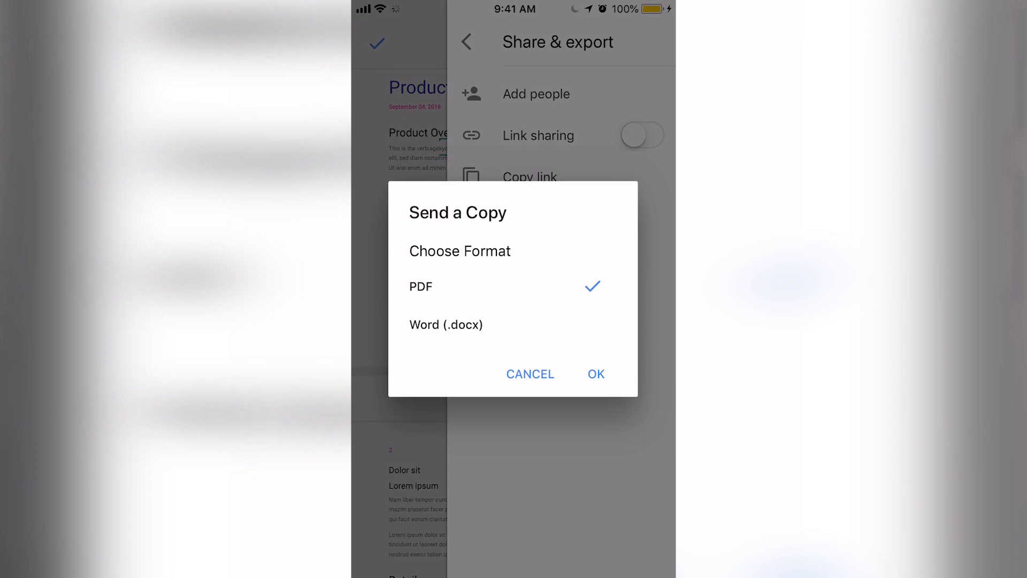
click(596, 374)
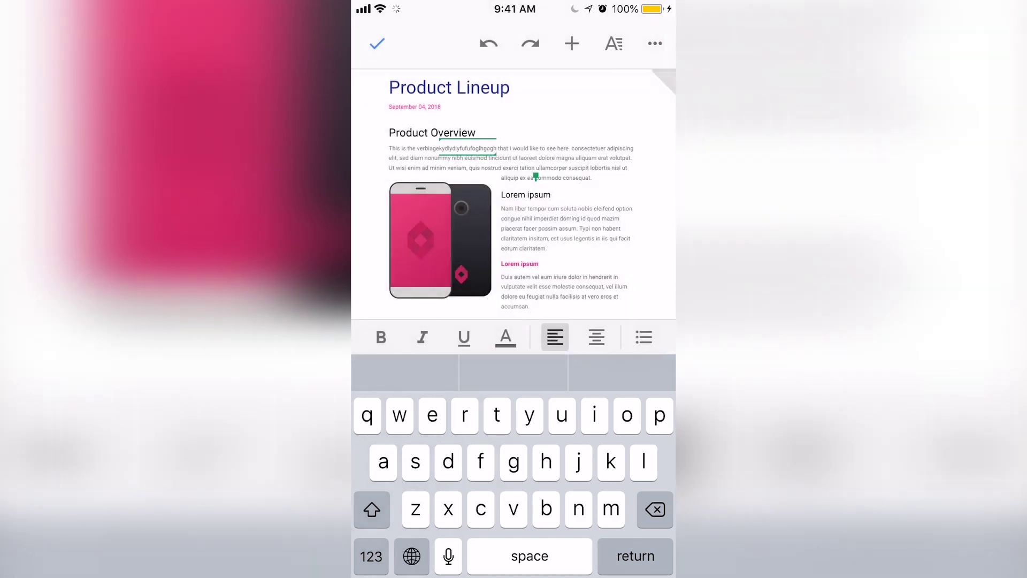
click(378, 43)
Step: Close the Brochure, browse and close My Drive, then show the recent files' sort and view options
click(369, 41)
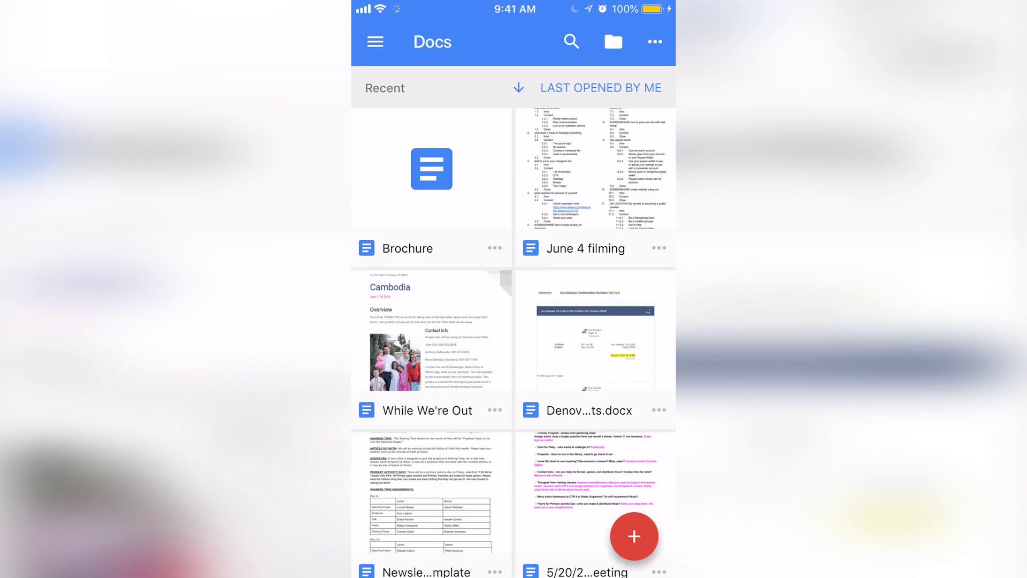
click(614, 41)
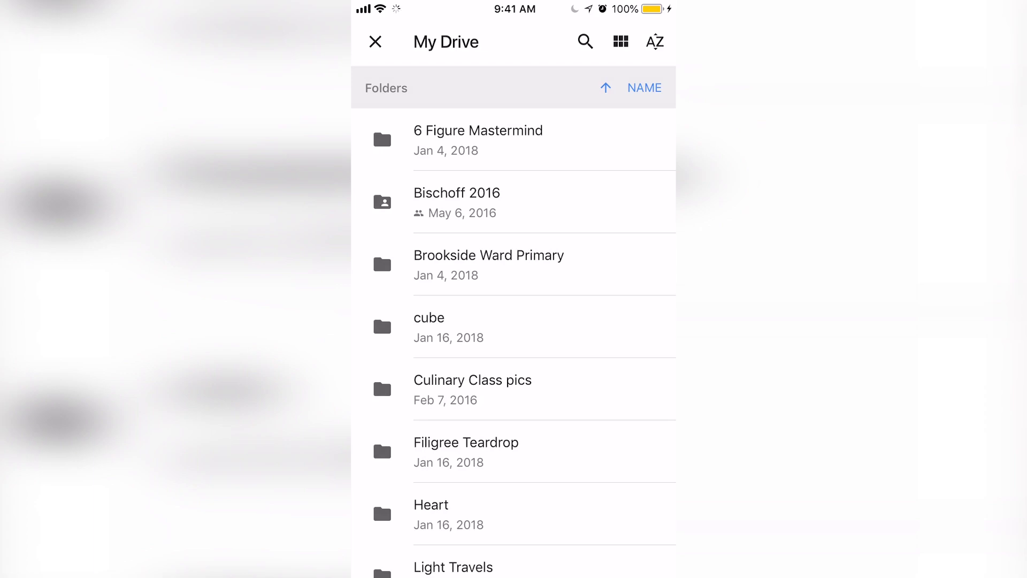
click(376, 42)
click(655, 41)
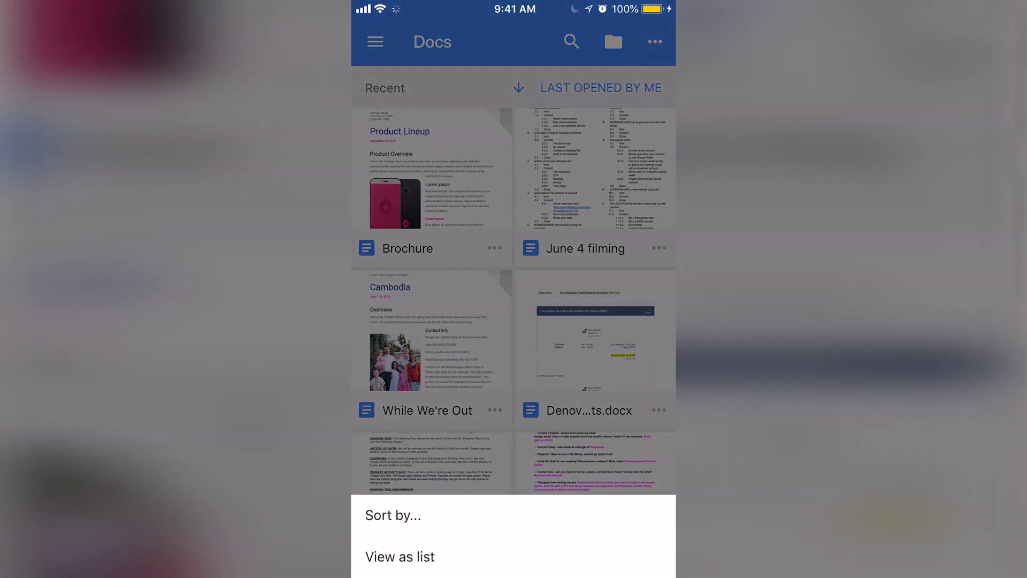